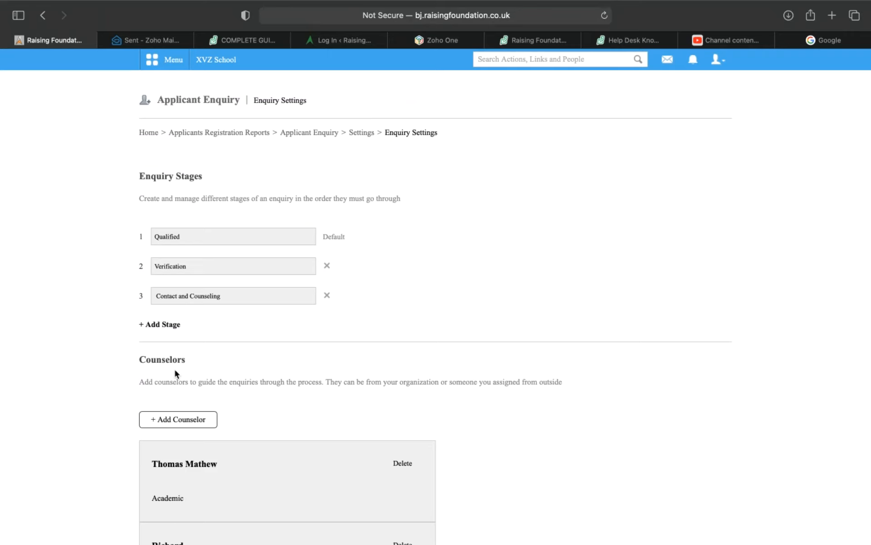
# Step: Scroll through the Enquiry Settings page to review the Qualified, Verification and Contact and Counseling stages
pyautogui.scroll(-7, 175, 370)
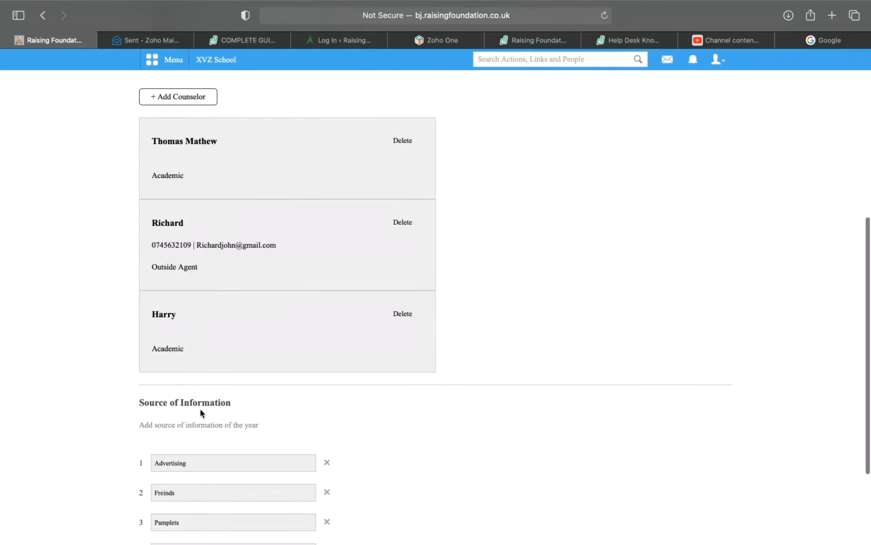
pyautogui.scroll(7, 170, 409)
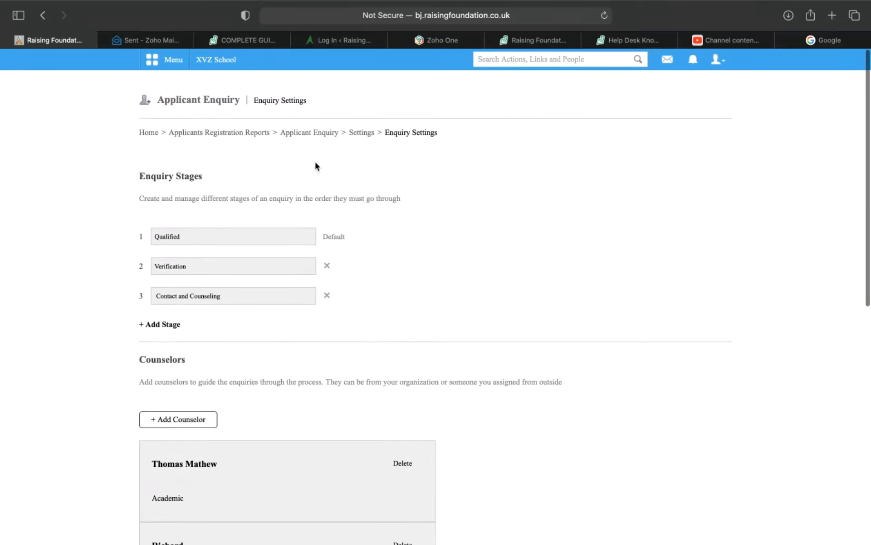
# Step: From the Applicant Enquiry settings, open Form Settings to review the student and guardian fields, then start a new student field
pyautogui.click(49, 20)
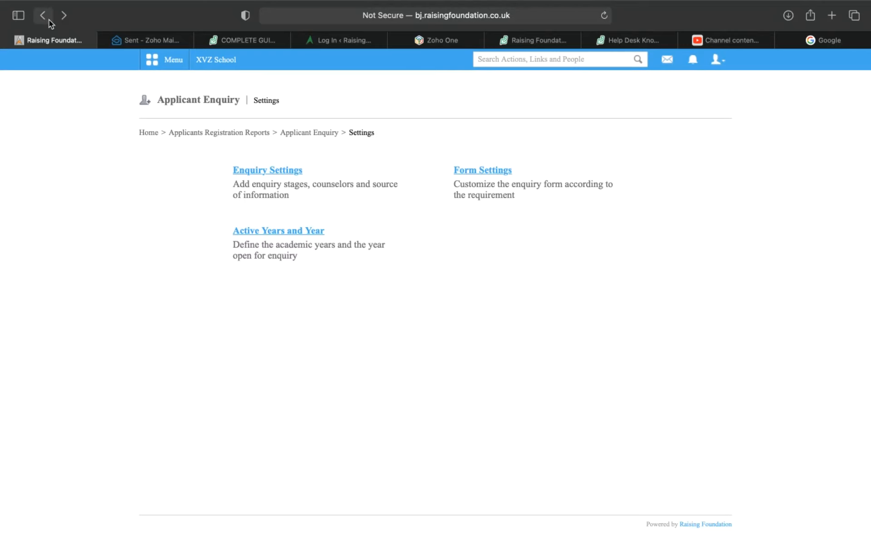
pyautogui.click(483, 171)
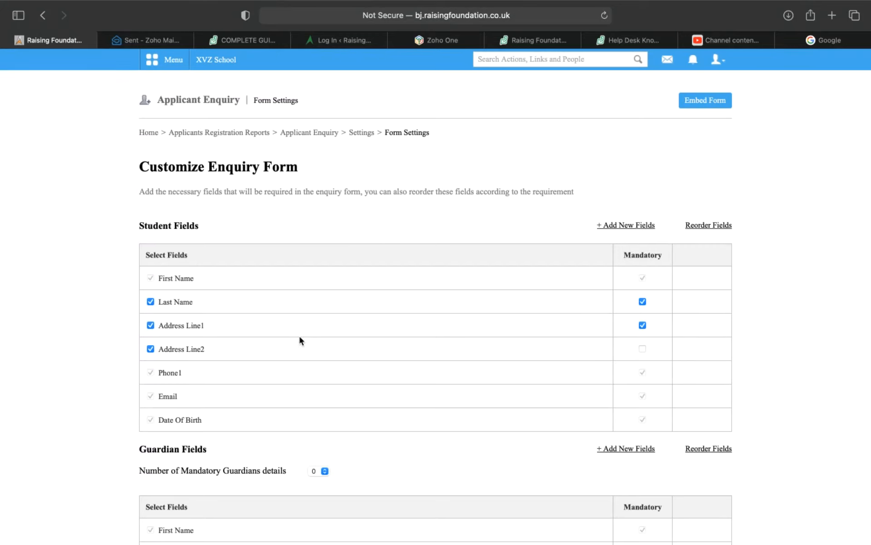
pyautogui.scroll(-3, 300, 338)
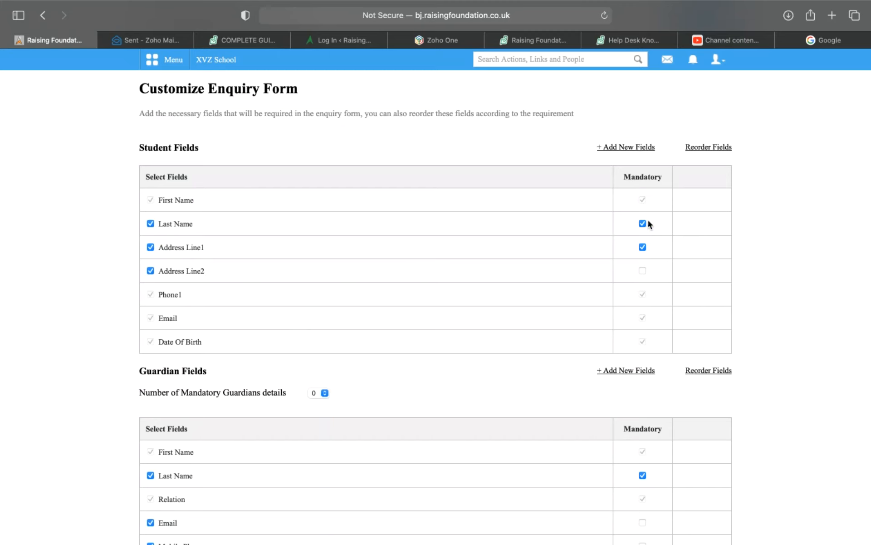
pyautogui.click(623, 150)
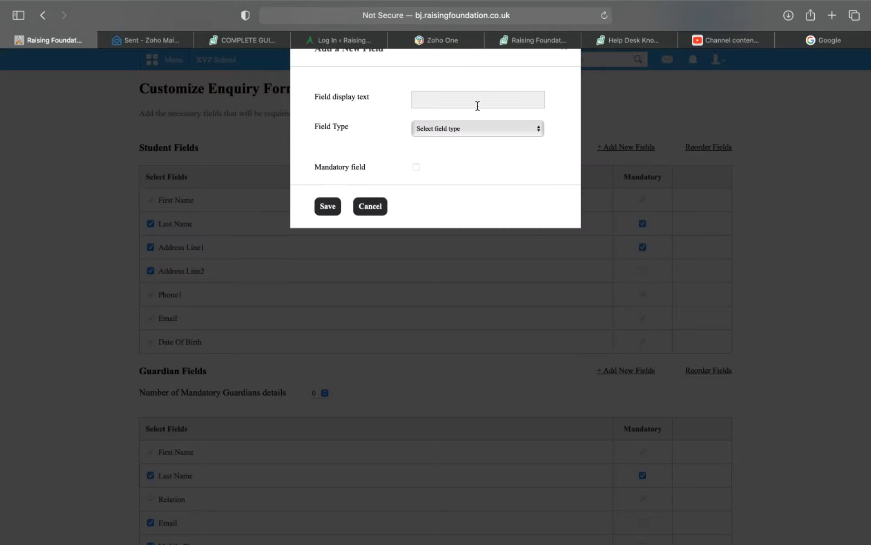
pyautogui.click(380, 208)
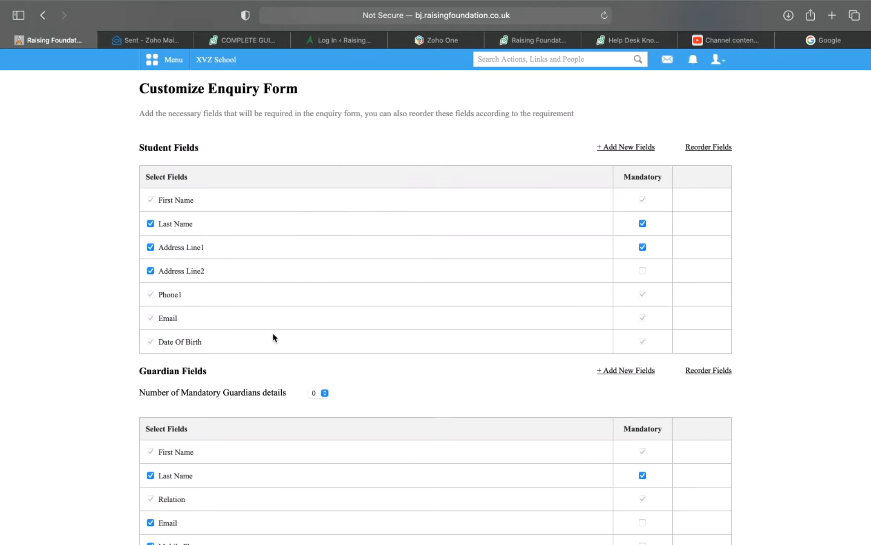
pyautogui.scroll(-5, 271, 331)
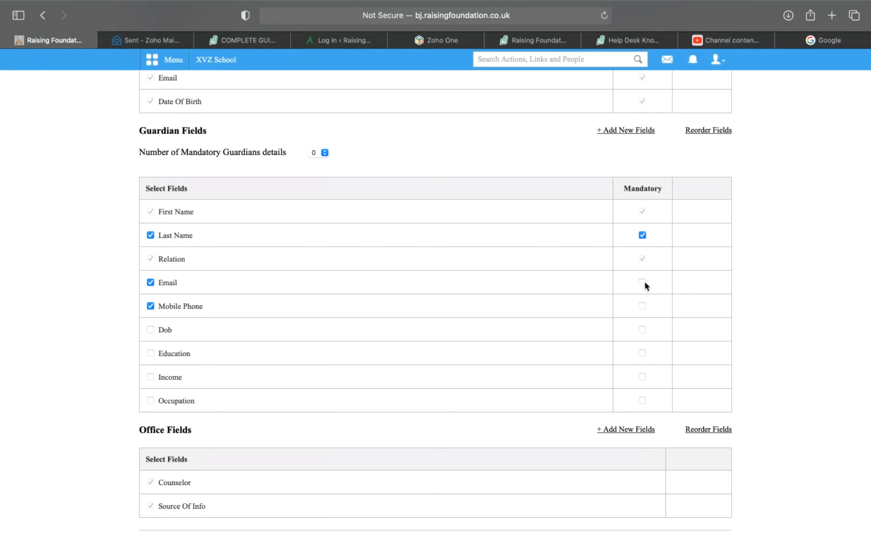
pyautogui.scroll(-1, 628, 296)
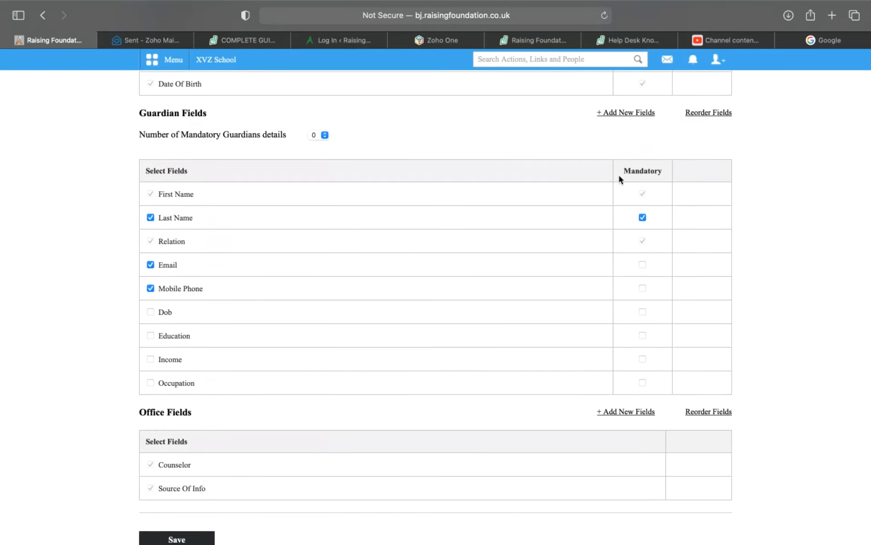
pyautogui.scroll(-3, 566, 230)
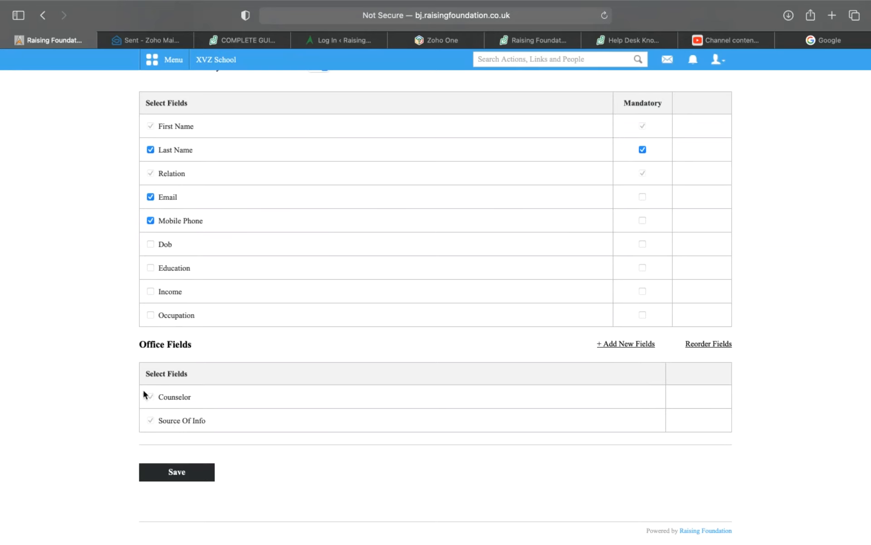
pyautogui.moveTo(144, 392); pyautogui.dragTo(217, 433)
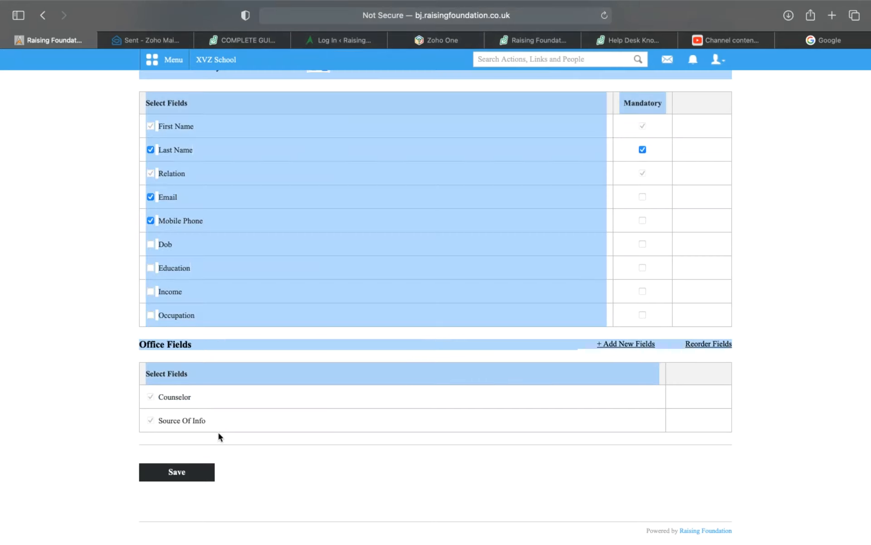
pyautogui.click(91, 399)
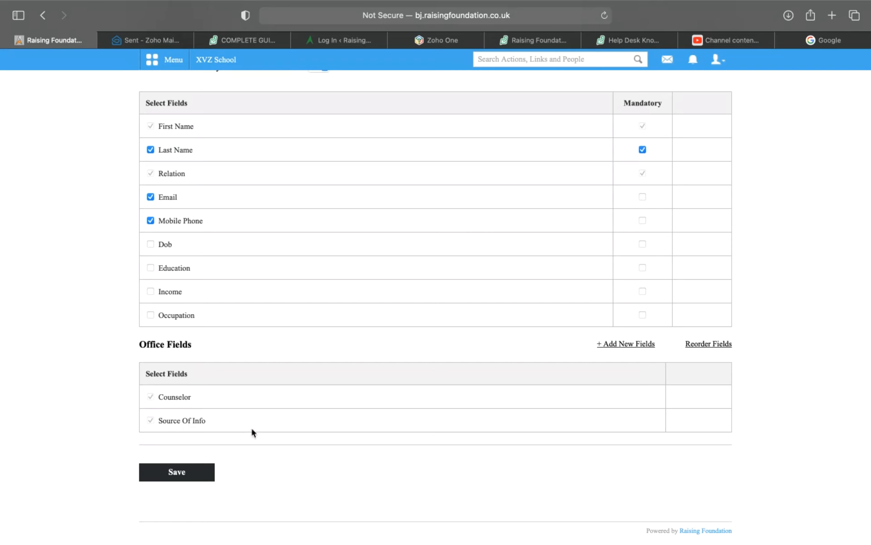
pyautogui.scroll(10, 280, 421)
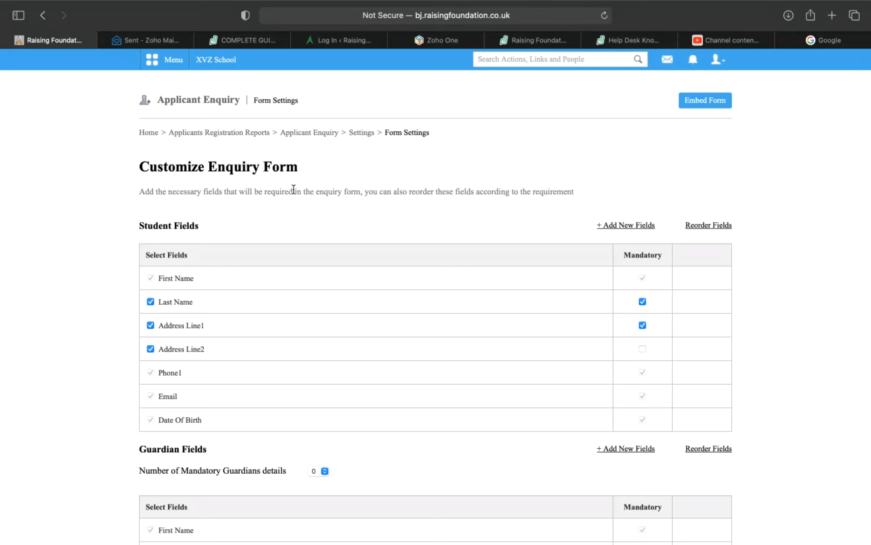
# Step: Go from the Settings breadcrumb to Enquiry Settings and review its stages and counselors list
pyautogui.click(369, 132)
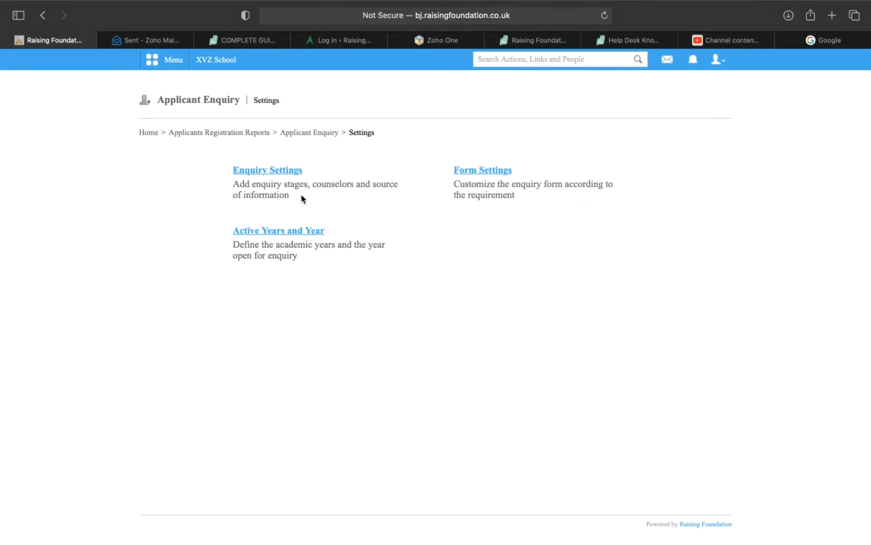
pyautogui.click(258, 171)
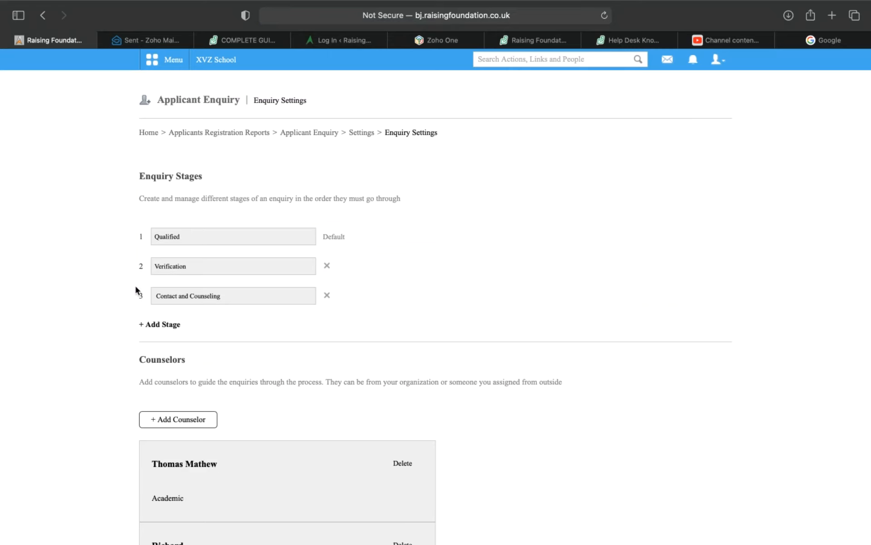
pyautogui.scroll(-10, 135, 289)
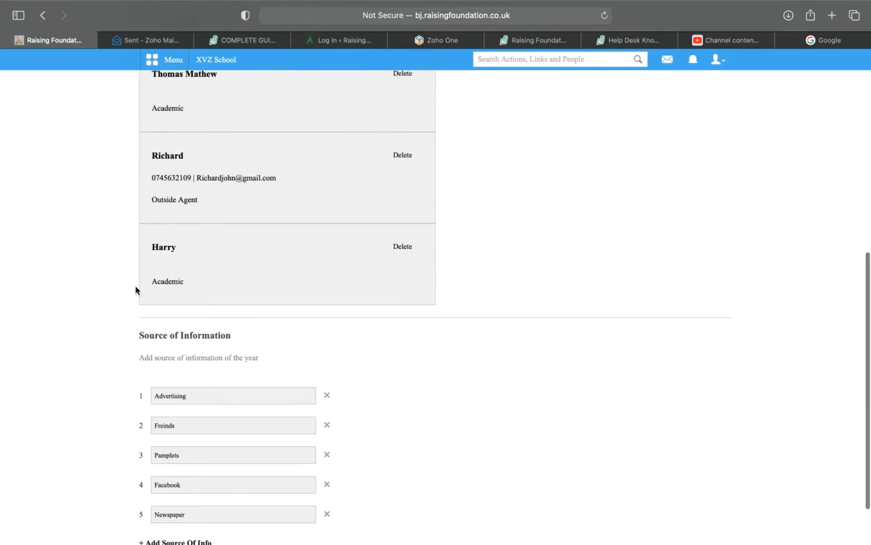
pyautogui.scroll(10, 129, 329)
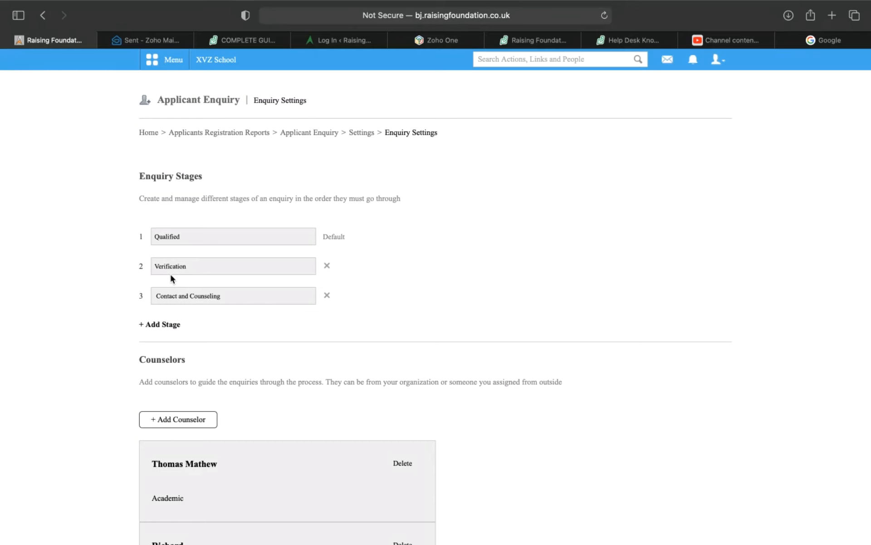
pyautogui.click(152, 330)
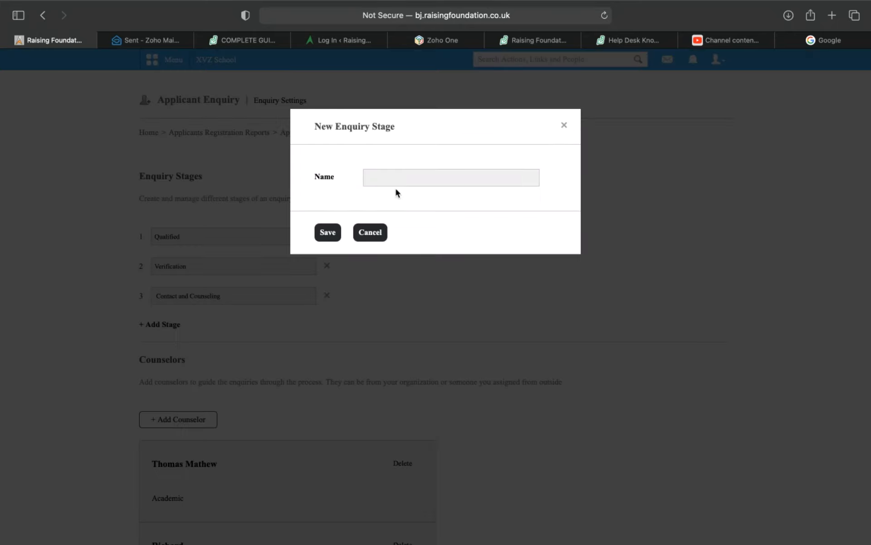
pyautogui.click(564, 125)
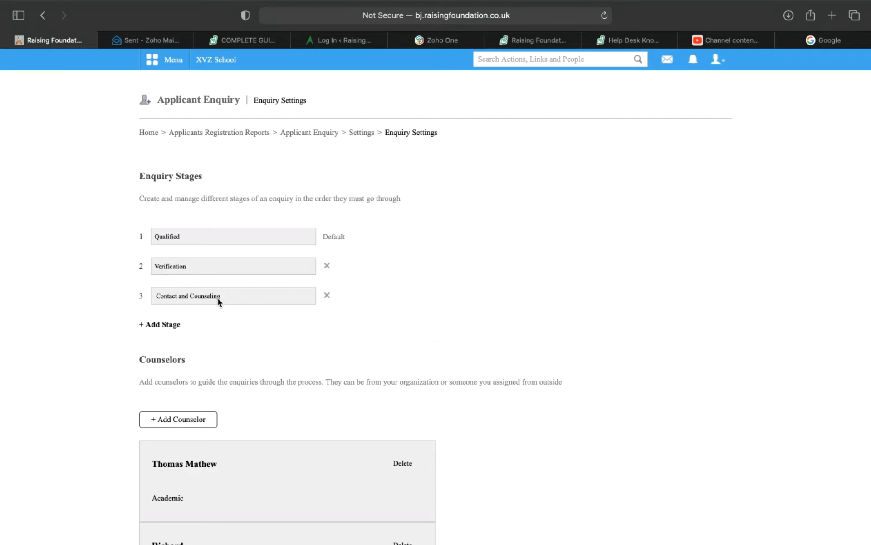
pyautogui.scroll(-5, 218, 300)
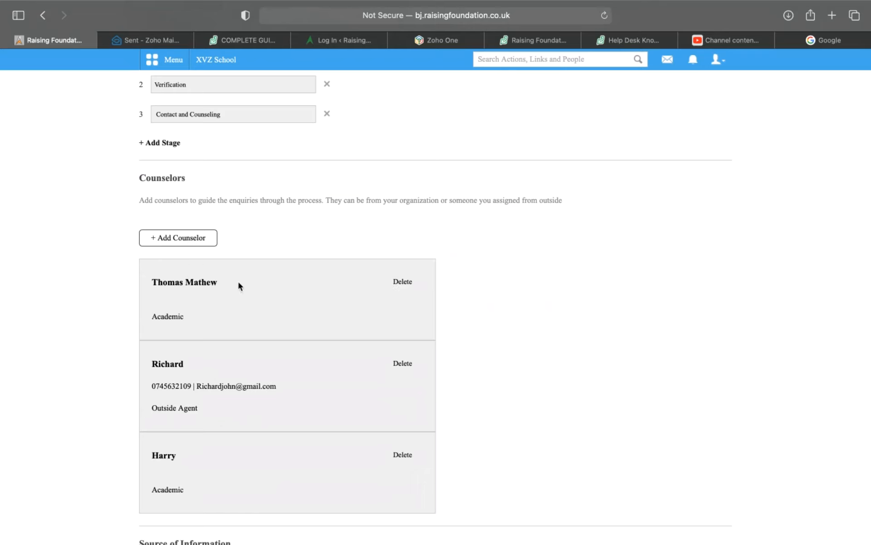
# Step: Try deleting an existing entry and confirm the deletion
pyautogui.click(398, 283)
pyautogui.click(545, 291)
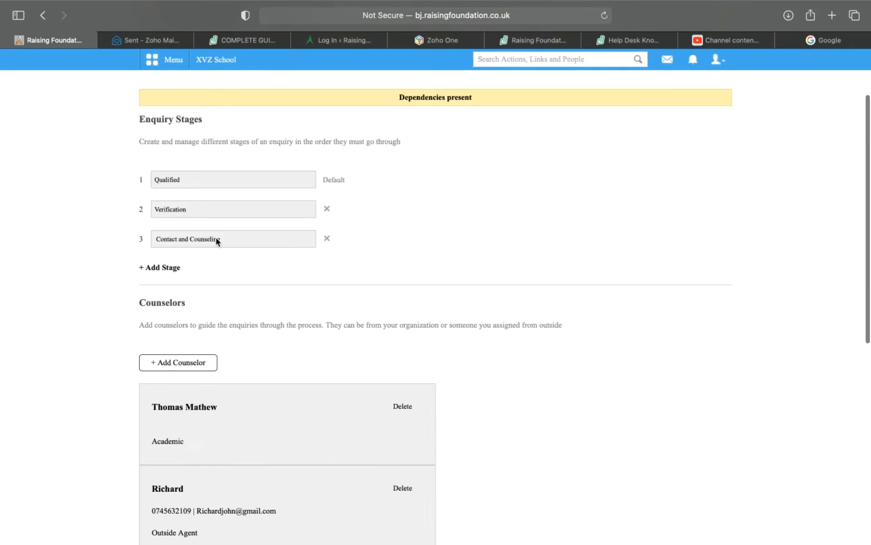
pyautogui.scroll(-3, 203, 279)
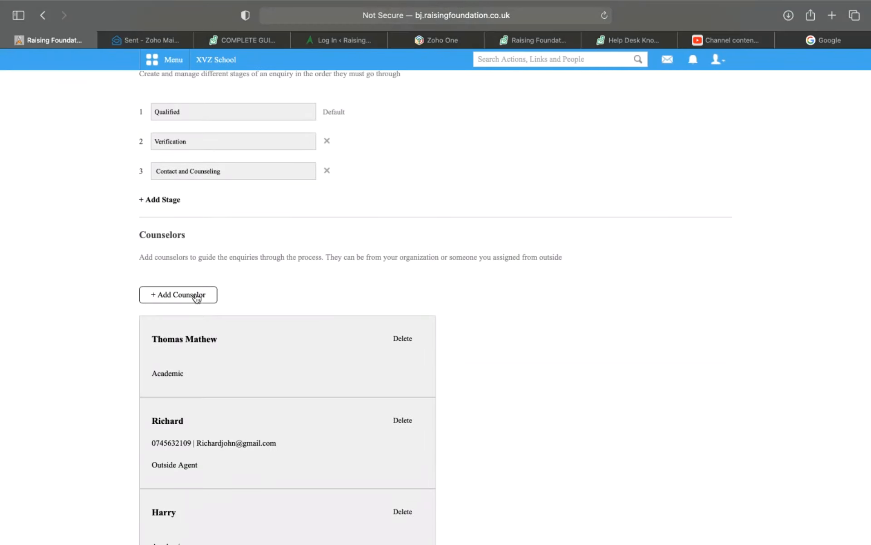
# Step: Add the last employee in the Academic department as a counselor, making four counselors
pyautogui.click(197, 296)
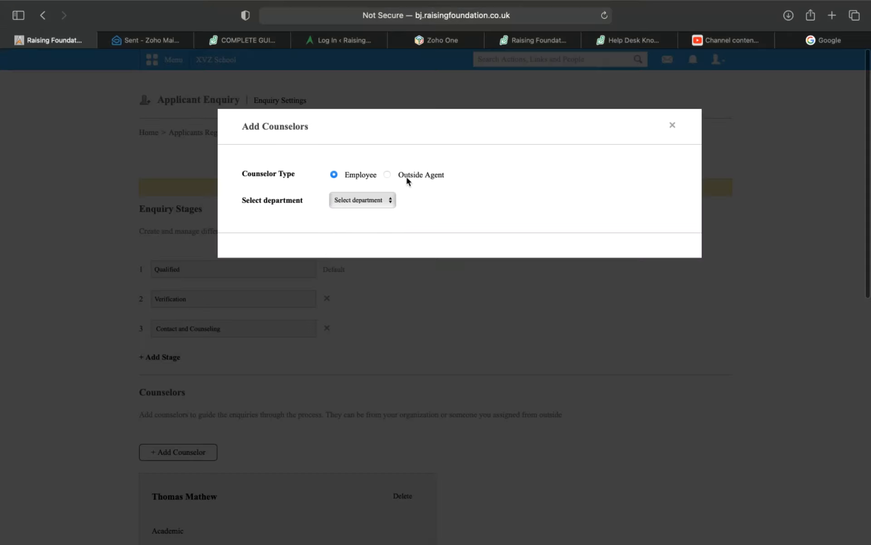
pyautogui.click(376, 201)
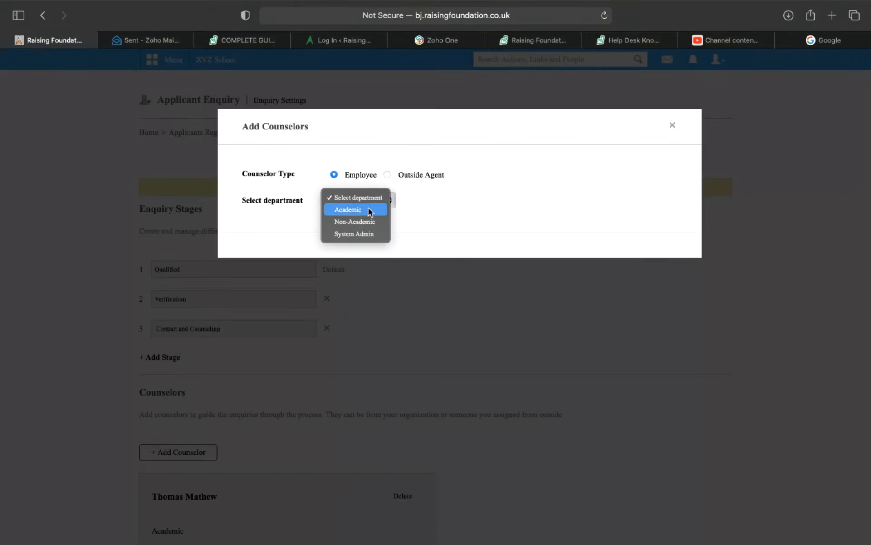
pyautogui.click(371, 209)
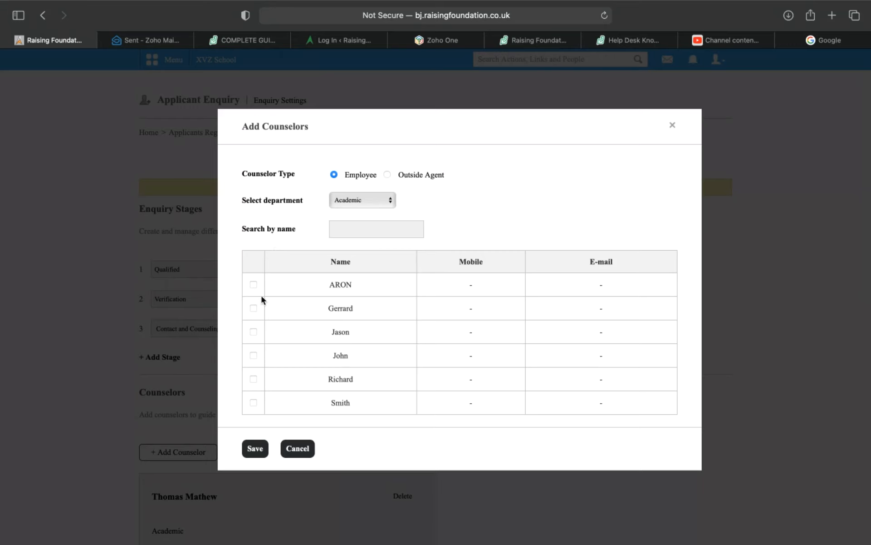
pyautogui.click(254, 402)
pyautogui.click(255, 449)
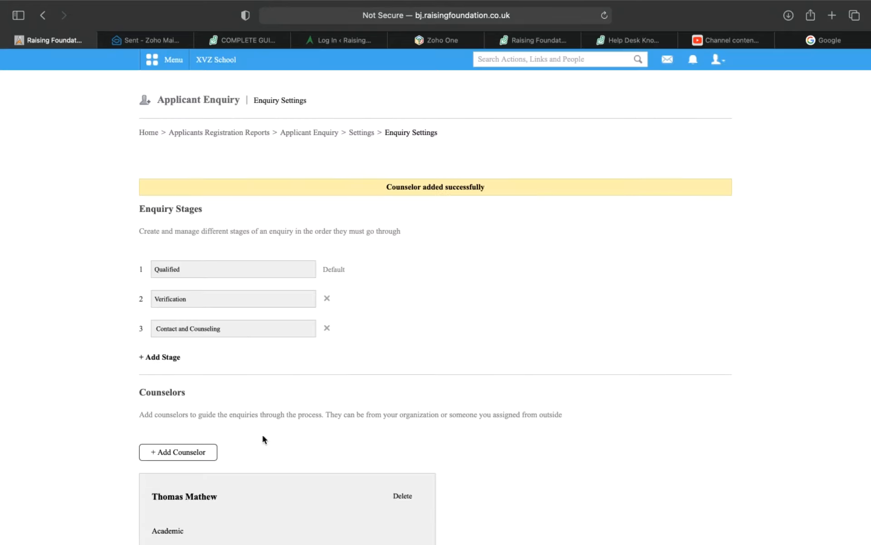
pyautogui.scroll(-8, 263, 436)
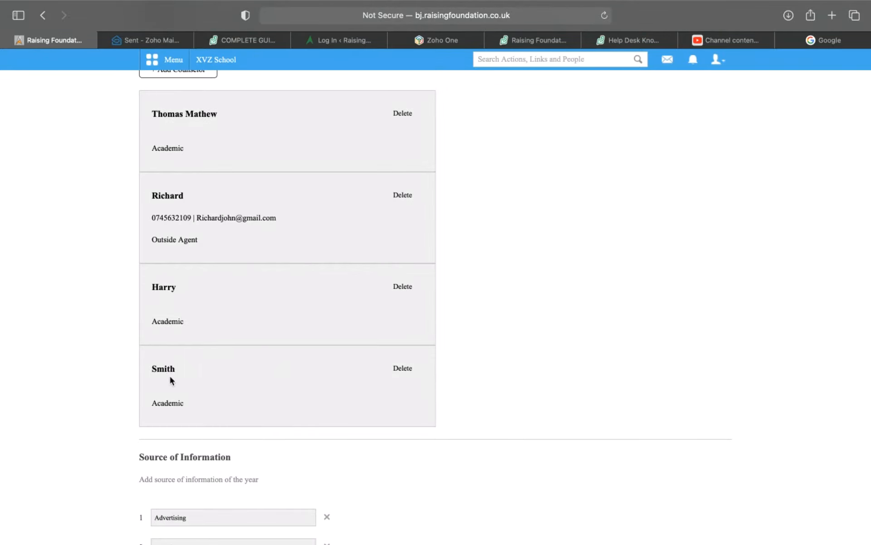
pyautogui.scroll(2, 170, 390)
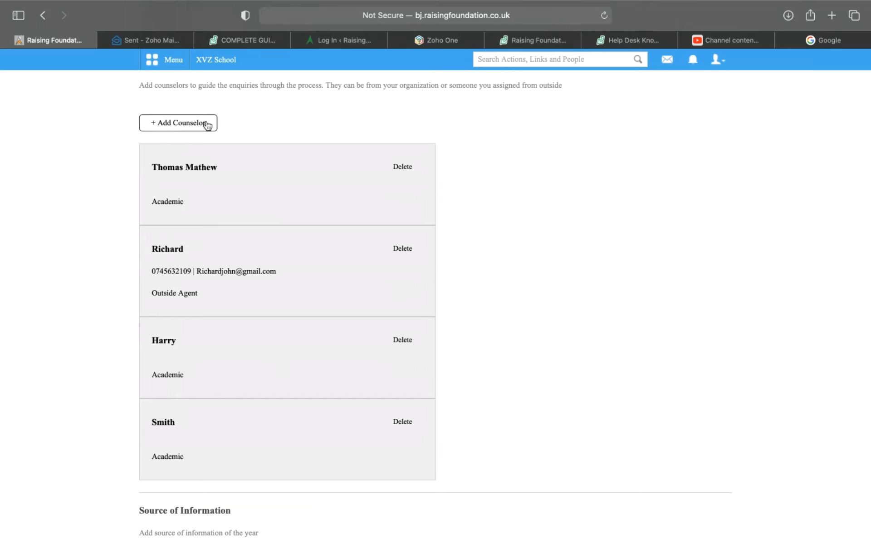
pyautogui.scroll(1, 209, 155)
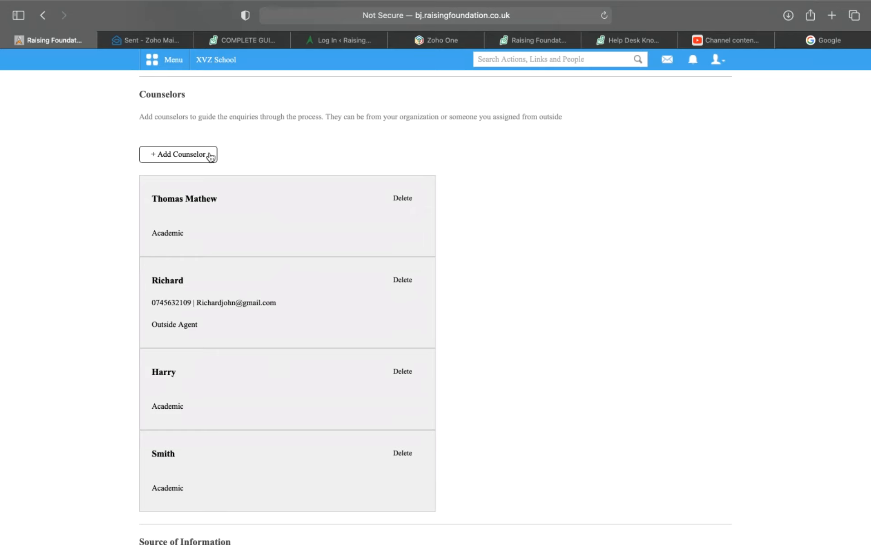
# Step: Start a new counselor with the type set to Outside Agent instead of Employee
pyautogui.click(209, 156)
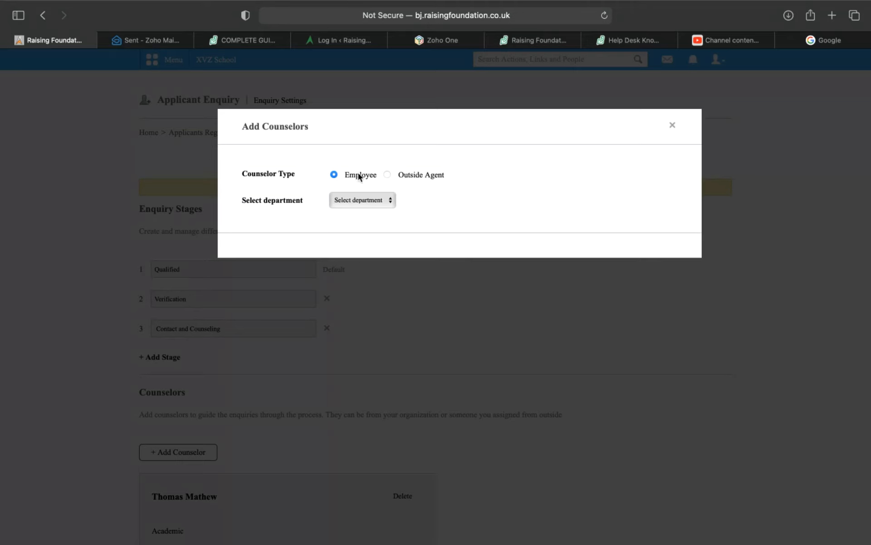
pyautogui.click(388, 175)
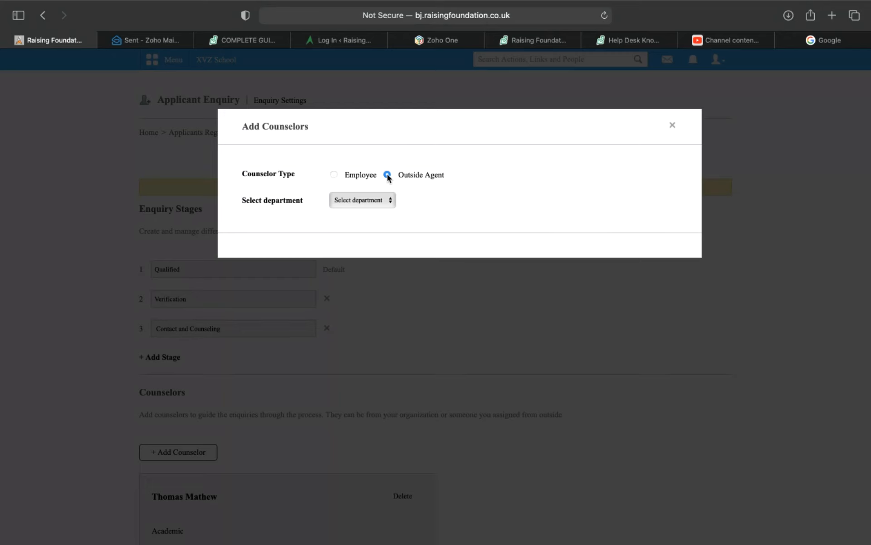